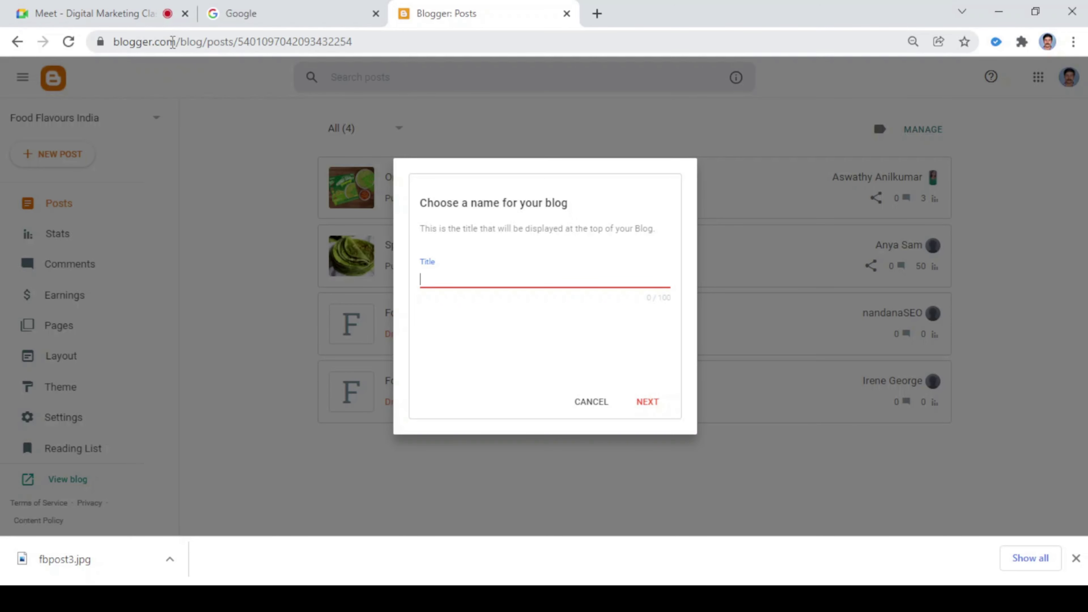
# Switch to the Google Meet call to admit the waiting participant, and return to Blogger
pyautogui.click(141, 12)
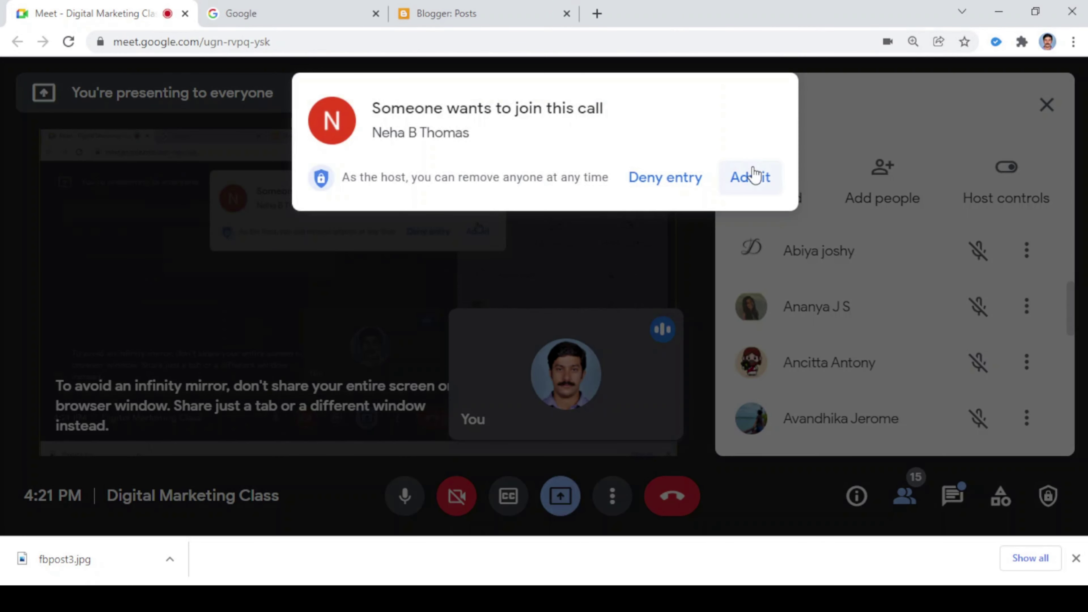
pyautogui.click(488, 9)
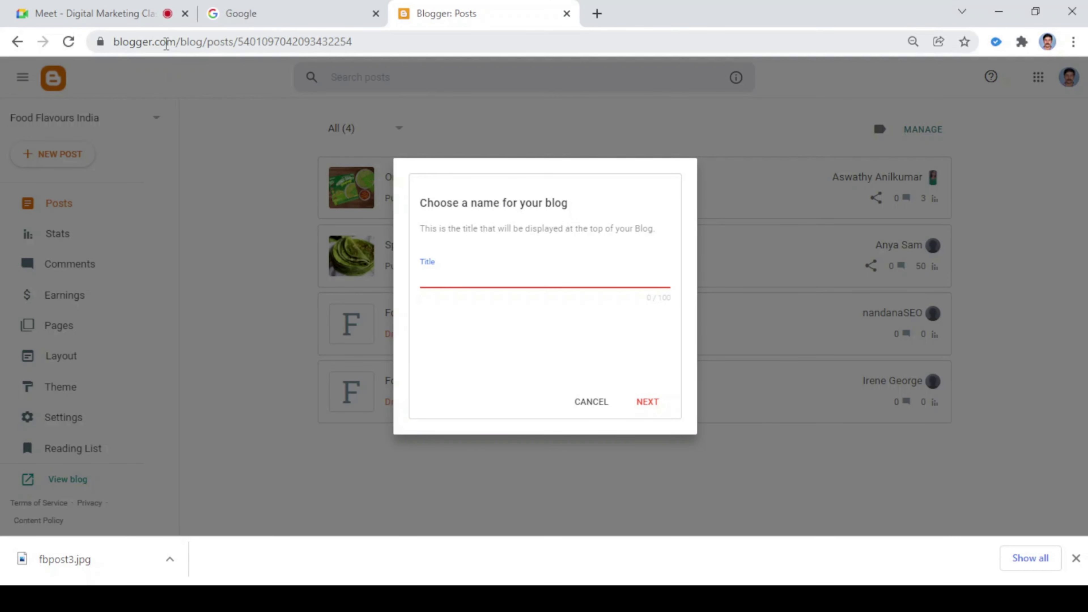
pyautogui.moveTo(180, 42); pyautogui.dragTo(121, 61)
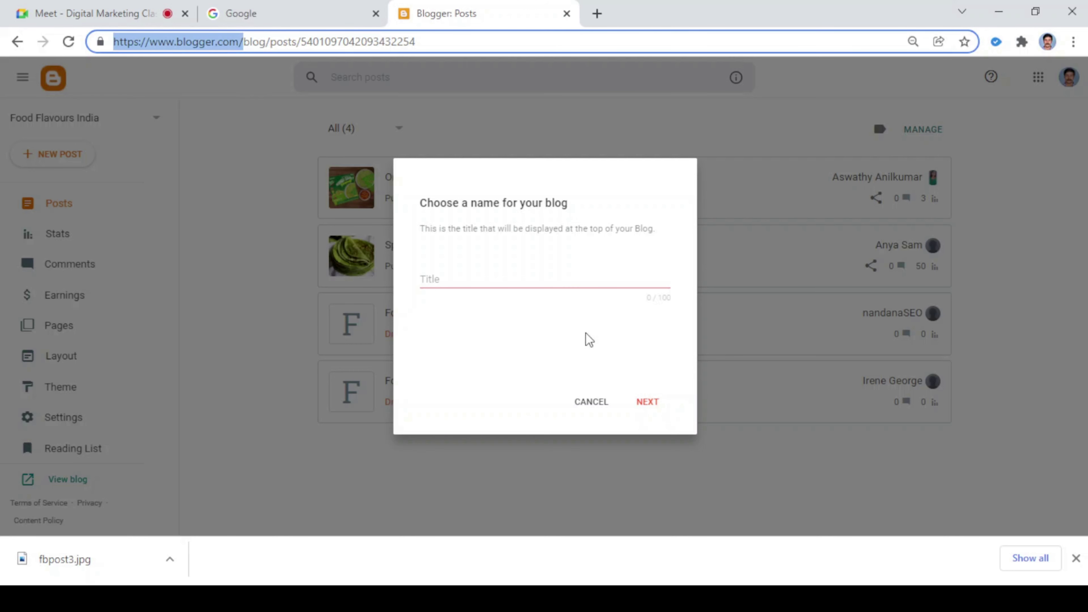
# Title the new blog with the blogger's first name followed by "SEO Analyst" and continue to the URL choice
pyautogui.click(462, 281)
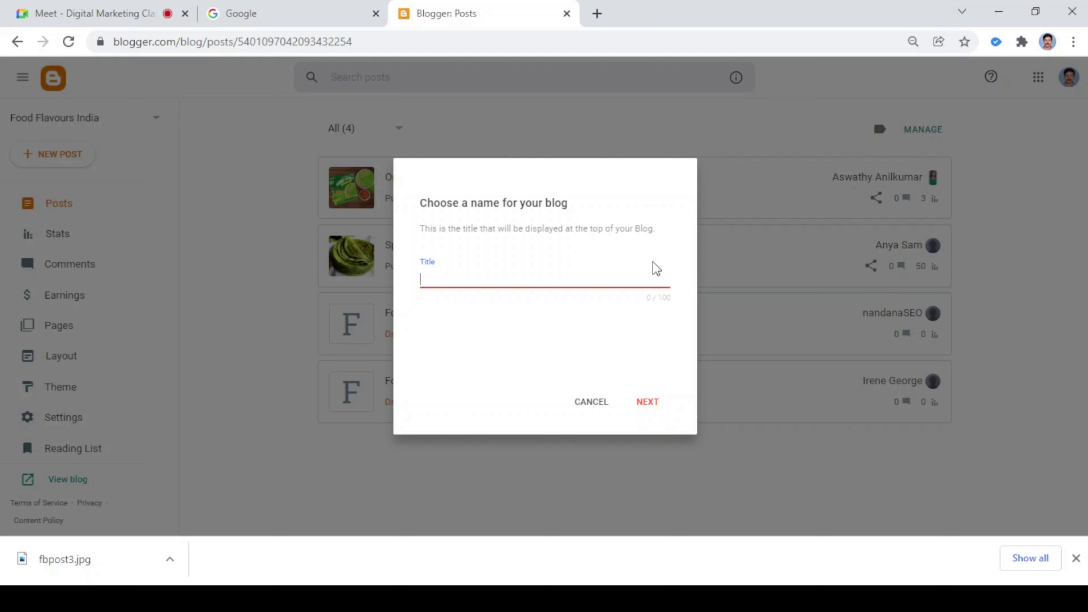
pyautogui.write('Nima SEO Analyst')
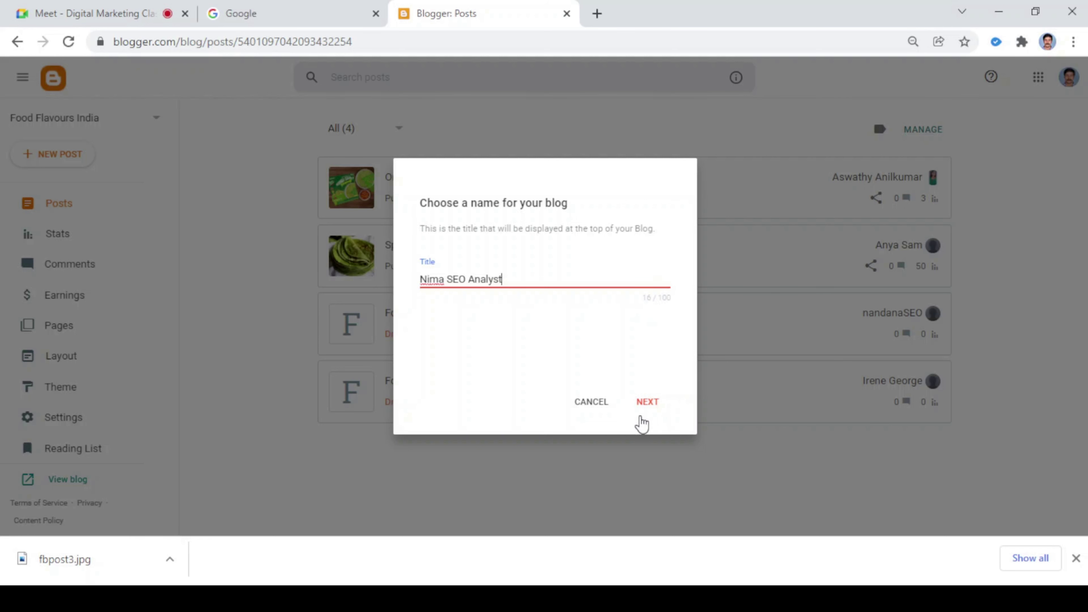
pyautogui.click(642, 407)
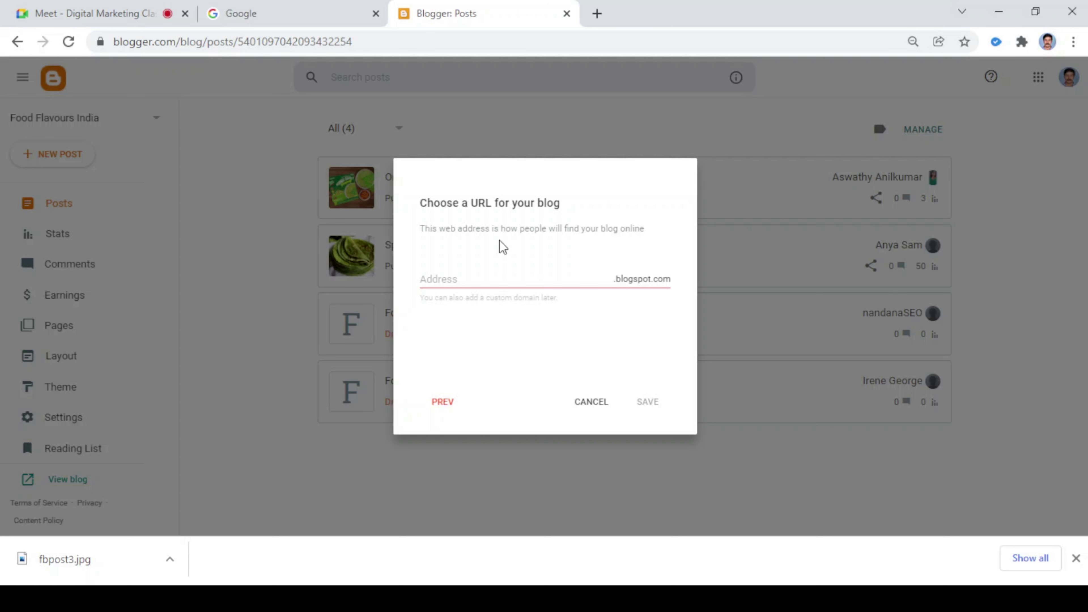
# Try blog addresses made of the blogger's first name plus "seo", "seoanalyst" and "seoanalystkochi"
pyautogui.click(463, 278)
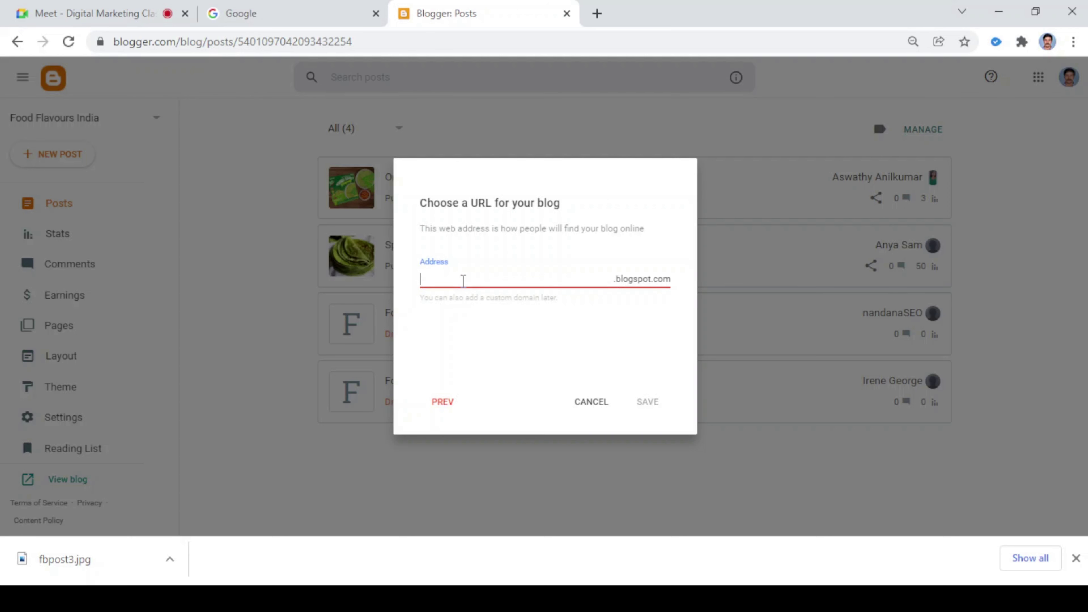
pyautogui.write('nimaseo')
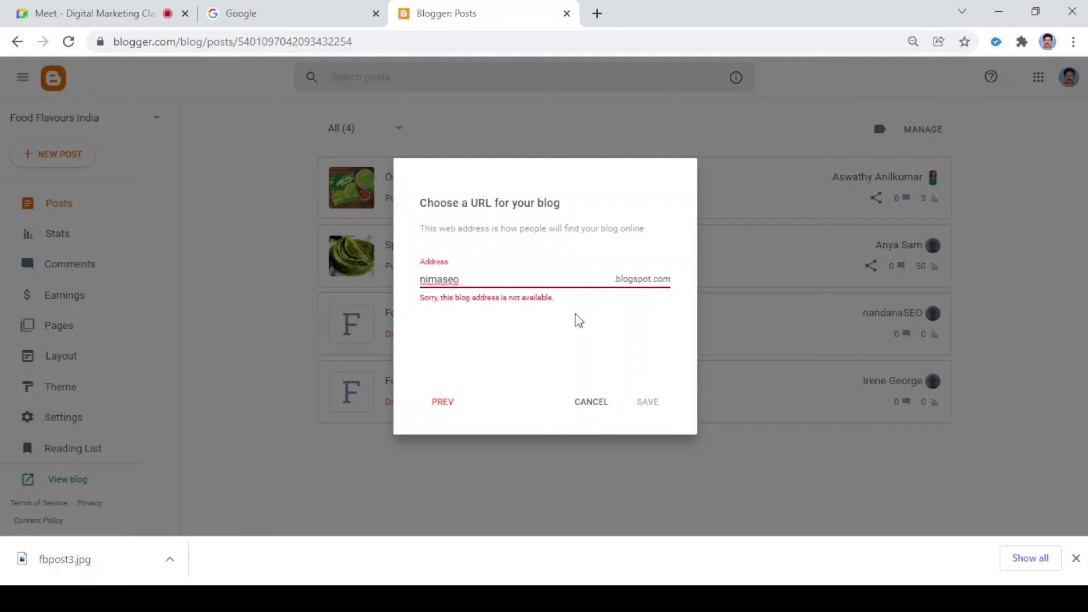
pyautogui.write('analyst')
pyautogui.moveTo(442, 279); pyautogui.dragTo(483, 279)
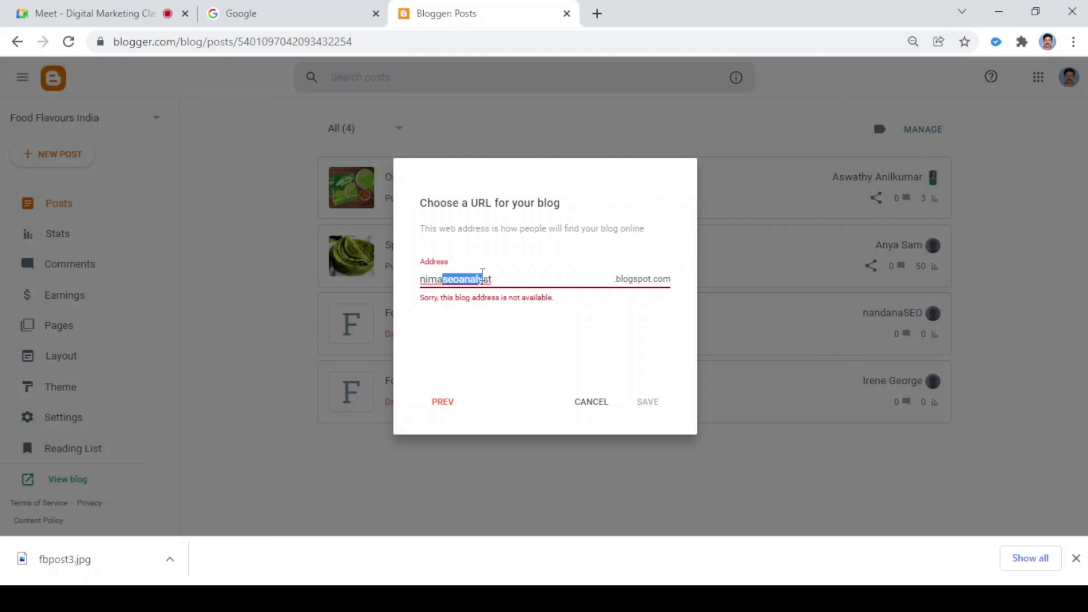
pyautogui.click(498, 280)
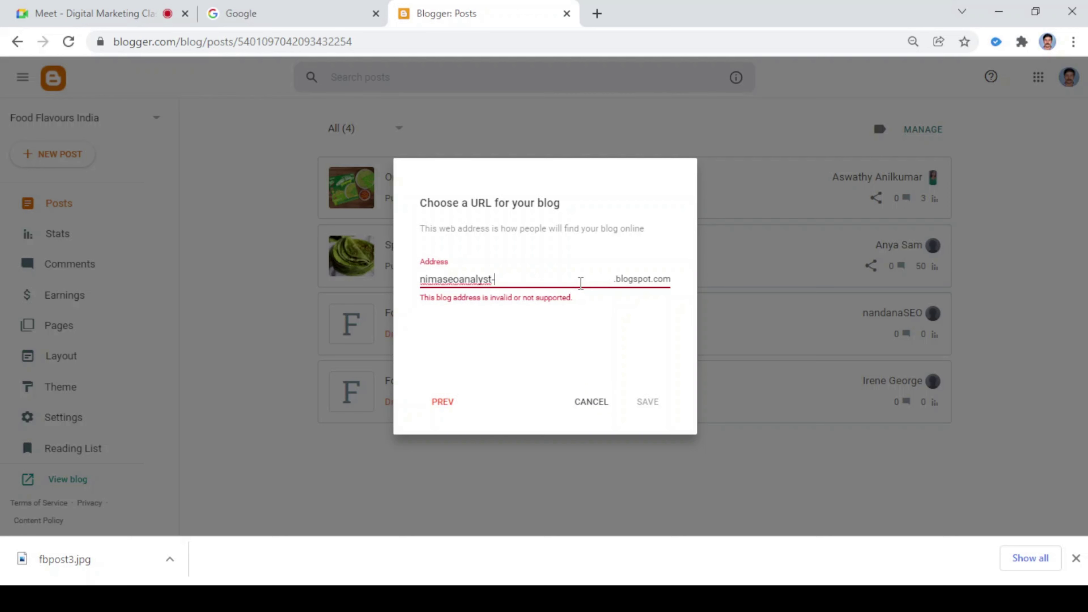
pyautogui.press('BackSpace')
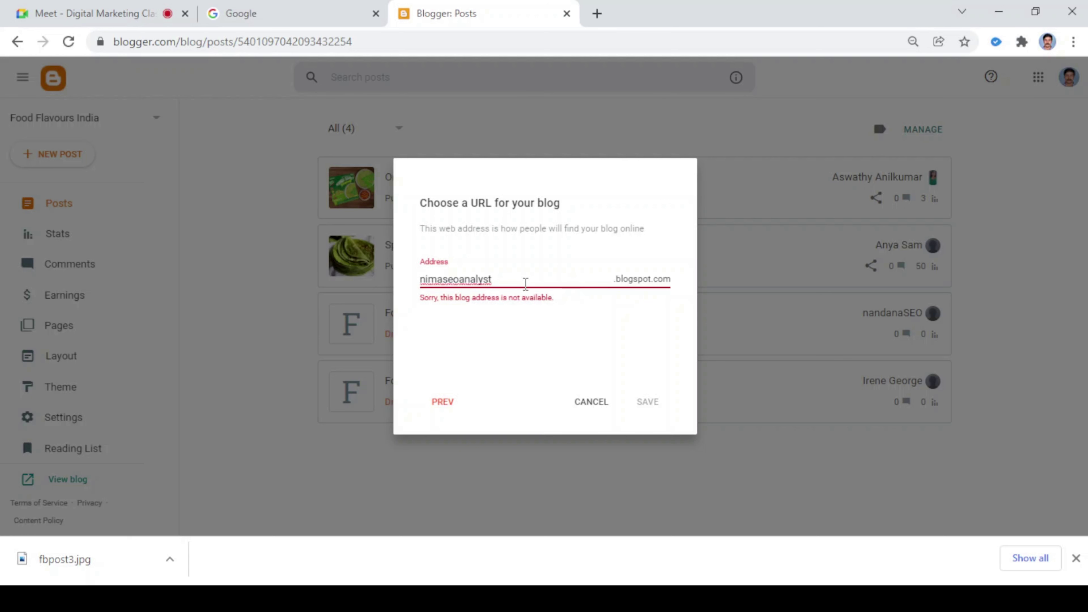
pyautogui.write('hi')
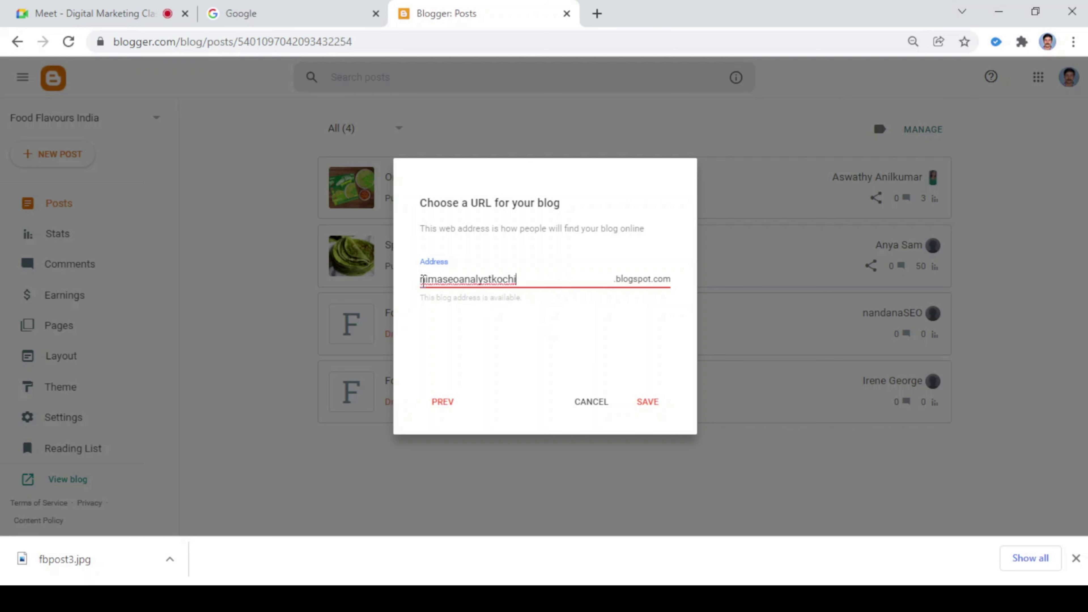
pyautogui.moveTo(423, 281); pyautogui.dragTo(442, 285)
pyautogui.click(424, 278)
pyautogui.doubleClick(445, 279)
pyautogui.press('Home')
pyautogui.moveTo(459, 281); pyautogui.dragTo(420, 279)
pyautogui.click(453, 283)
pyautogui.moveTo(459, 282); pyautogui.dragTo(417, 284)
pyautogui.click(476, 279)
pyautogui.moveTo(491, 278); pyautogui.dragTo(421, 281)
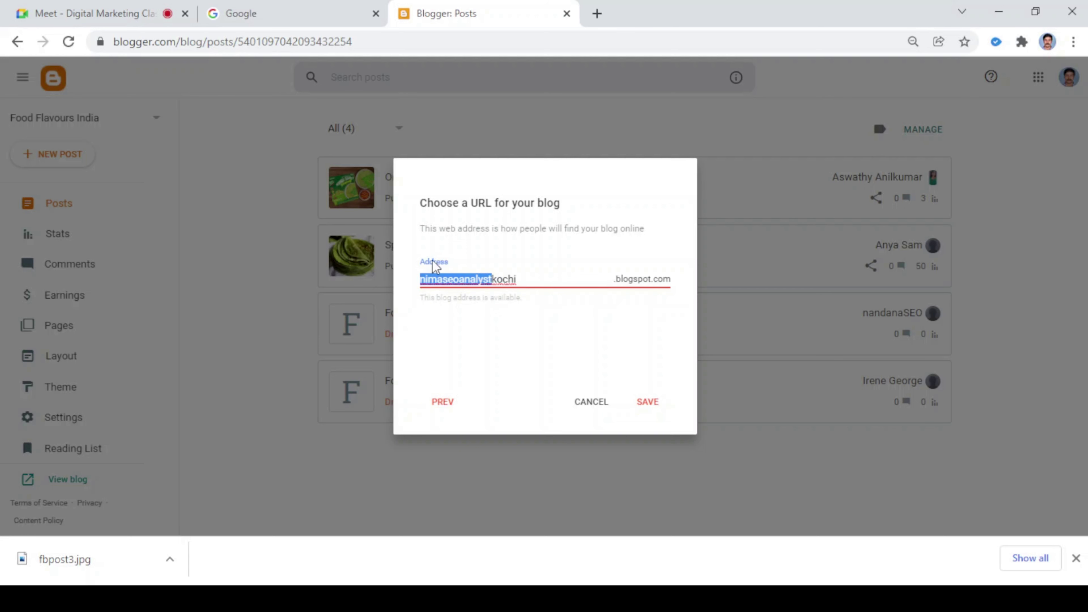
pyautogui.click(522, 280)
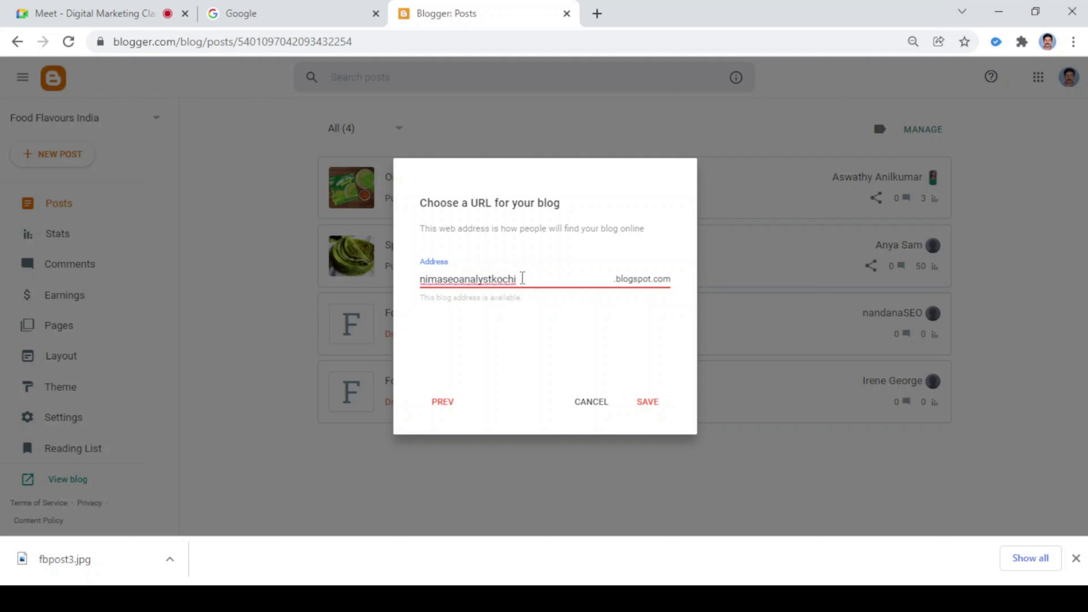
# Remove "kochi" from the blog address so that it ends in "seoanalyst"
pyautogui.moveTo(522, 279); pyautogui.dragTo(492, 278)
pyautogui.press('BackSpace')
pyautogui.press('BackSpace')
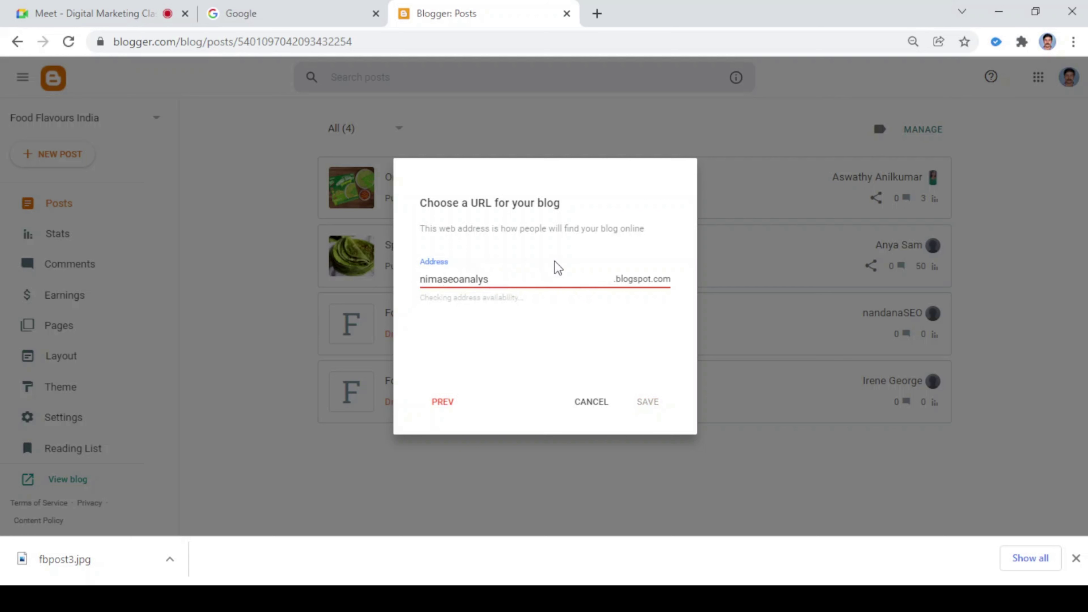
pyautogui.write('t')
# Change the blog address to the blogger's first name followed by the initial "j" and "seo"
pyautogui.press('BackSpace')
pyautogui.press('BackSpace')
pyautogui.press('BackSpace')
pyautogui.press('BackSpace')
pyautogui.press('BackSpace')
pyautogui.press('BackSpace')
pyautogui.press('BackSpace')
pyautogui.write('j')
pyautogui.click(508, 281)
pyautogui.press('BackSpace')
pyautogui.press('BackSpace')
pyautogui.press('BackSpace')
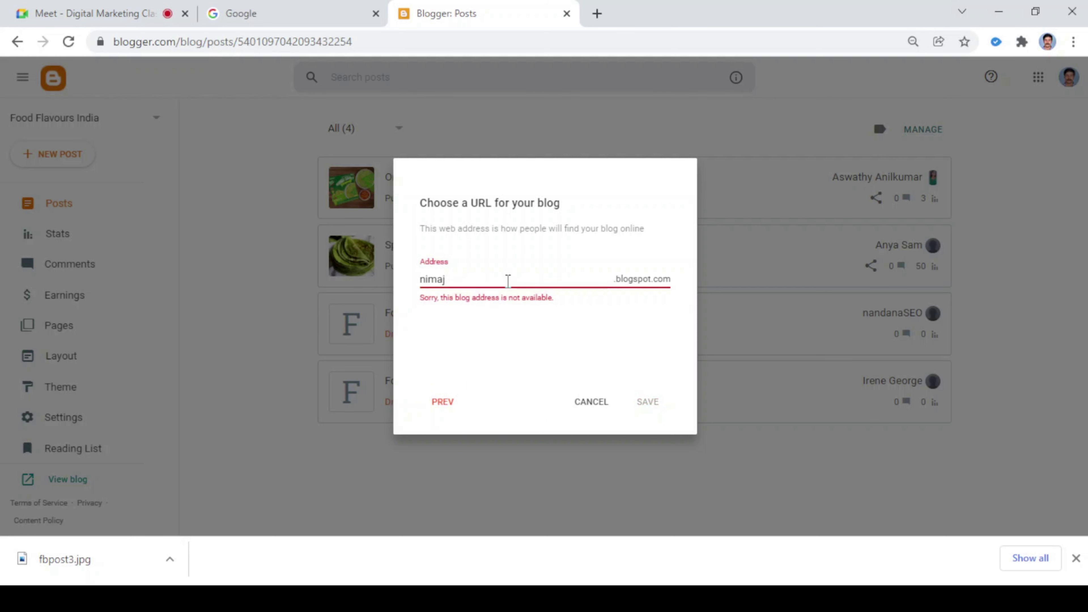
pyautogui.write('seo')
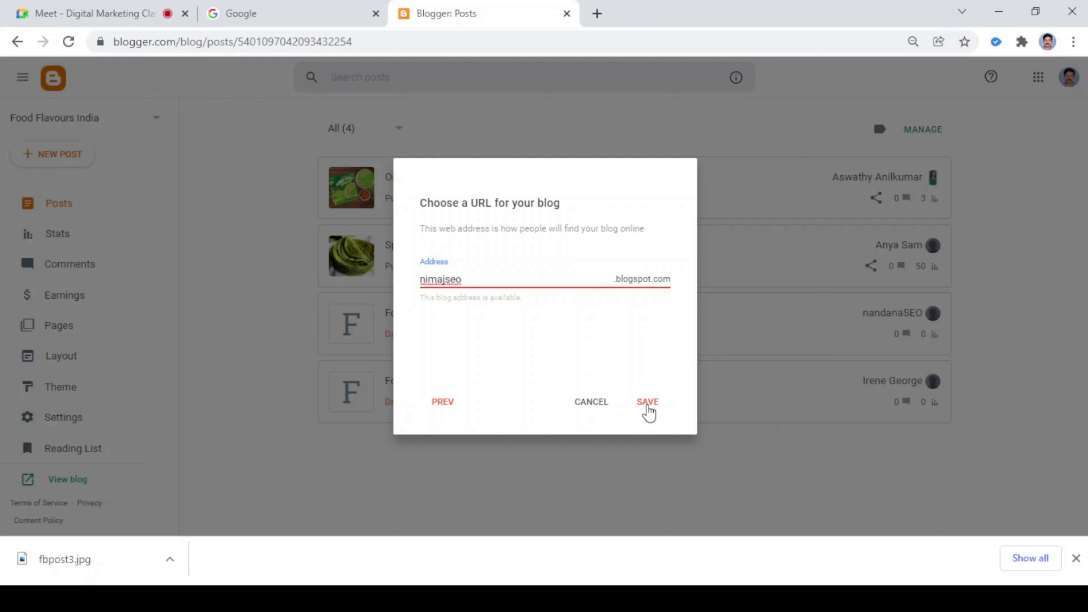
pyautogui.click(482, 308)
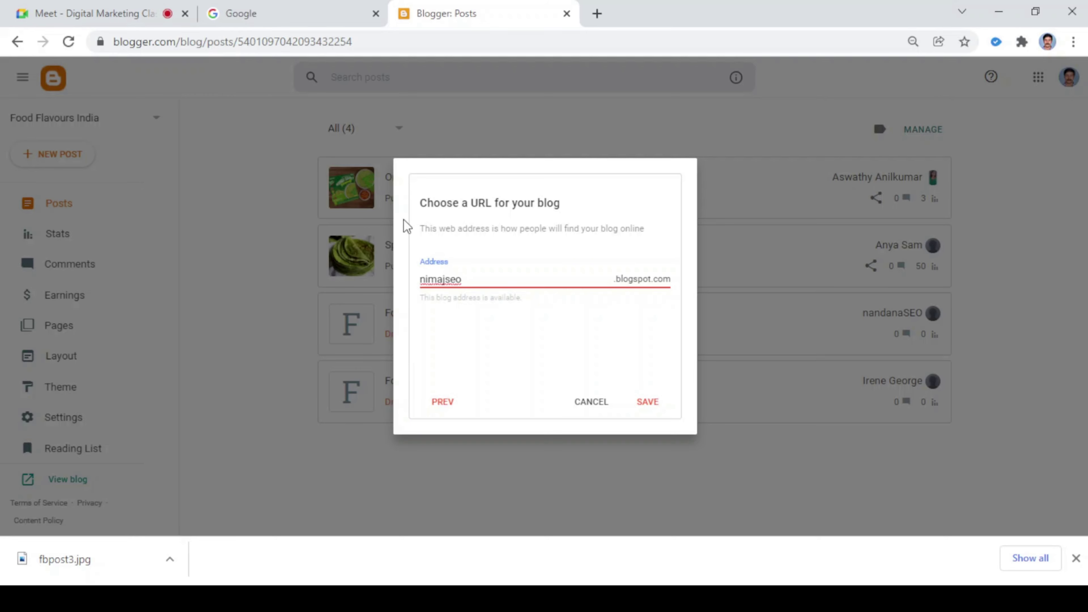
# Switch to Google Meet, admit the participant asking to join the call, and return to the Blogger dialog
pyautogui.click(21, 6)
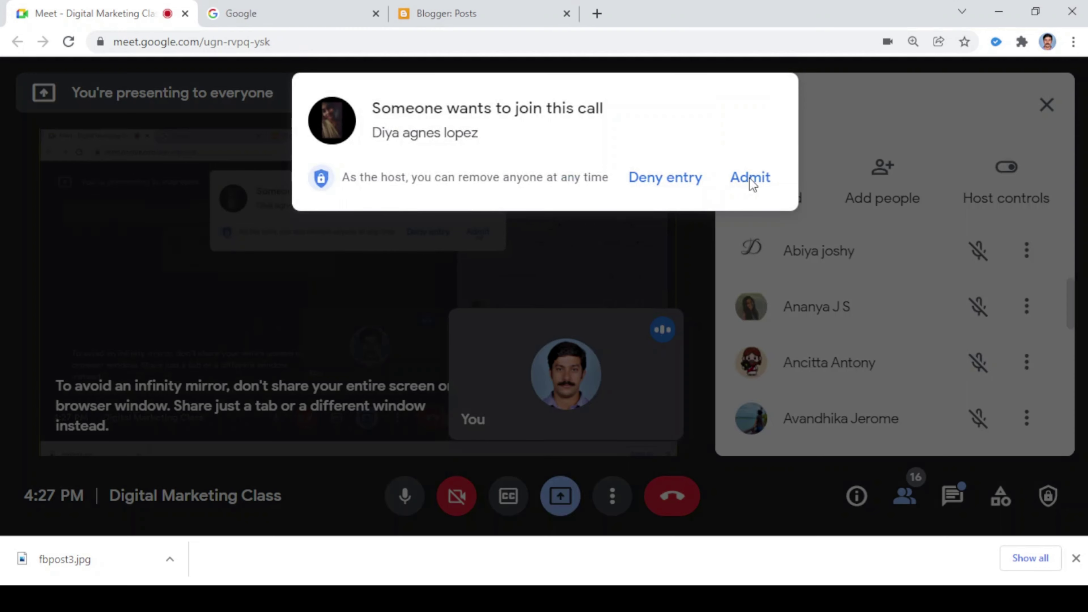
pyautogui.click(752, 184)
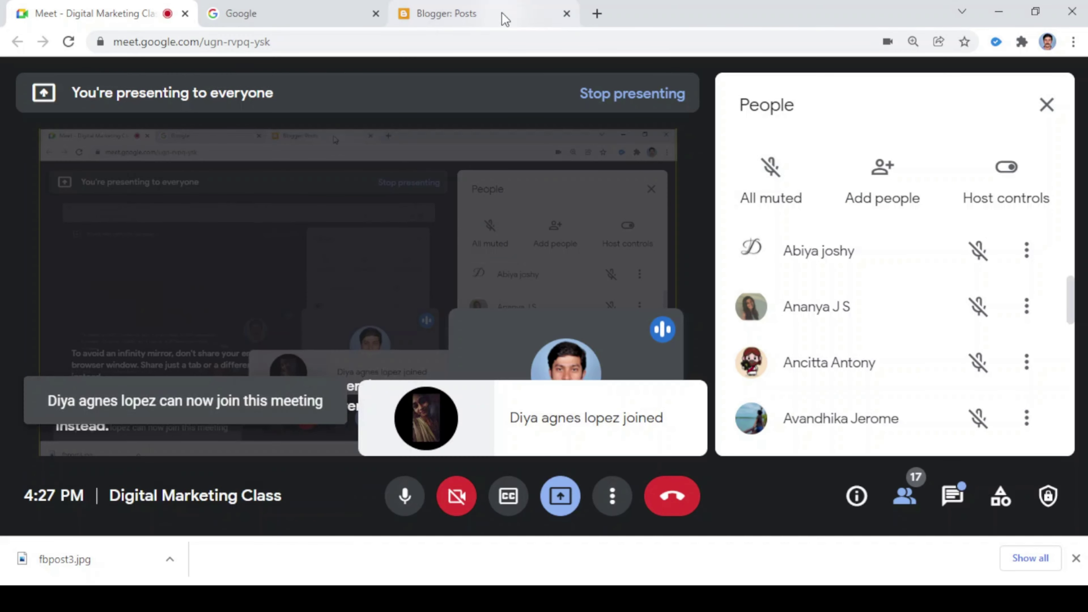
pyautogui.click(503, 16)
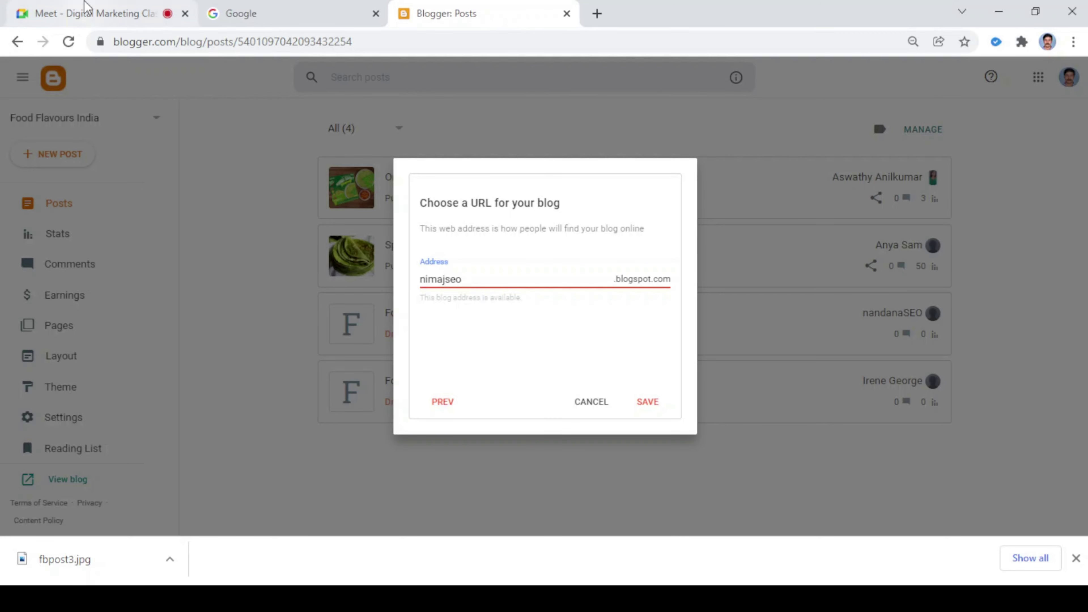
# Admit two more waiting participants to the Google Meet call, one after the other, returning to Blogger each time
pyautogui.click(86, 11)
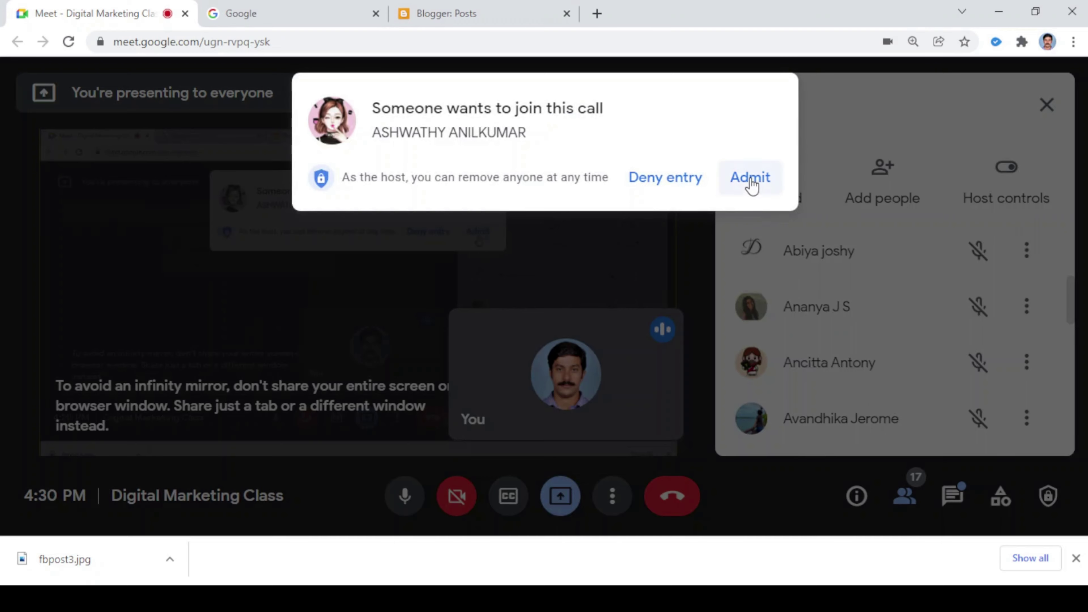
pyautogui.click(750, 185)
pyautogui.click(488, 8)
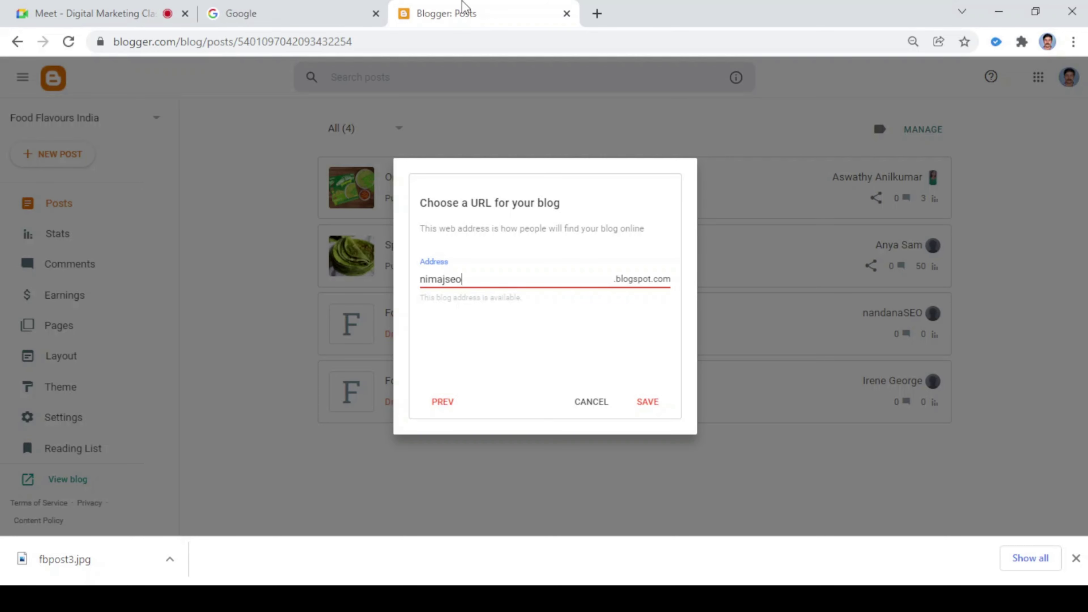
pyautogui.click(43, 12)
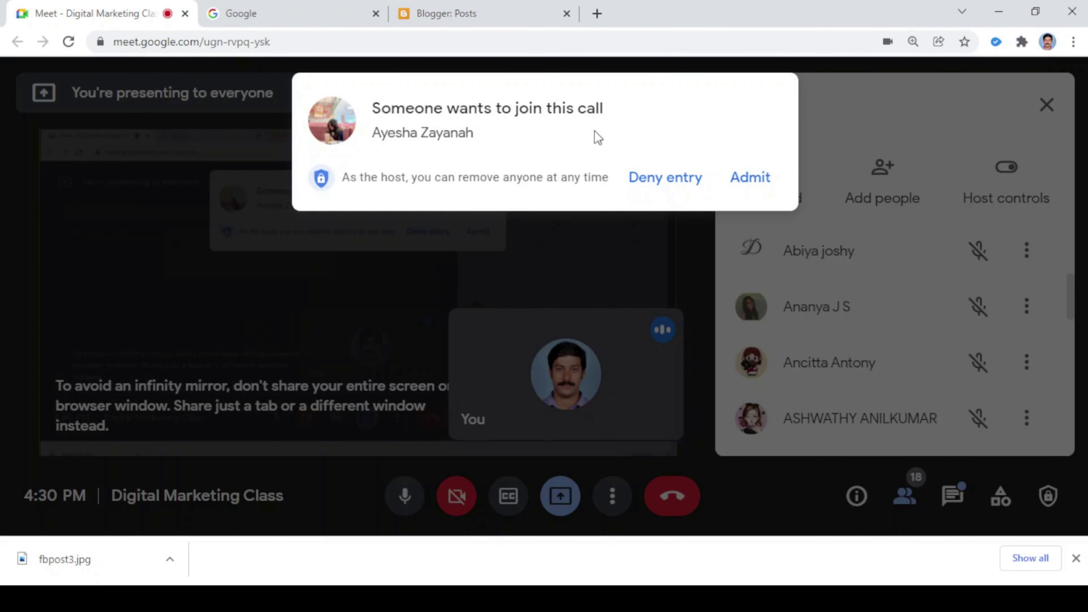
pyautogui.click(751, 188)
pyautogui.click(457, 14)
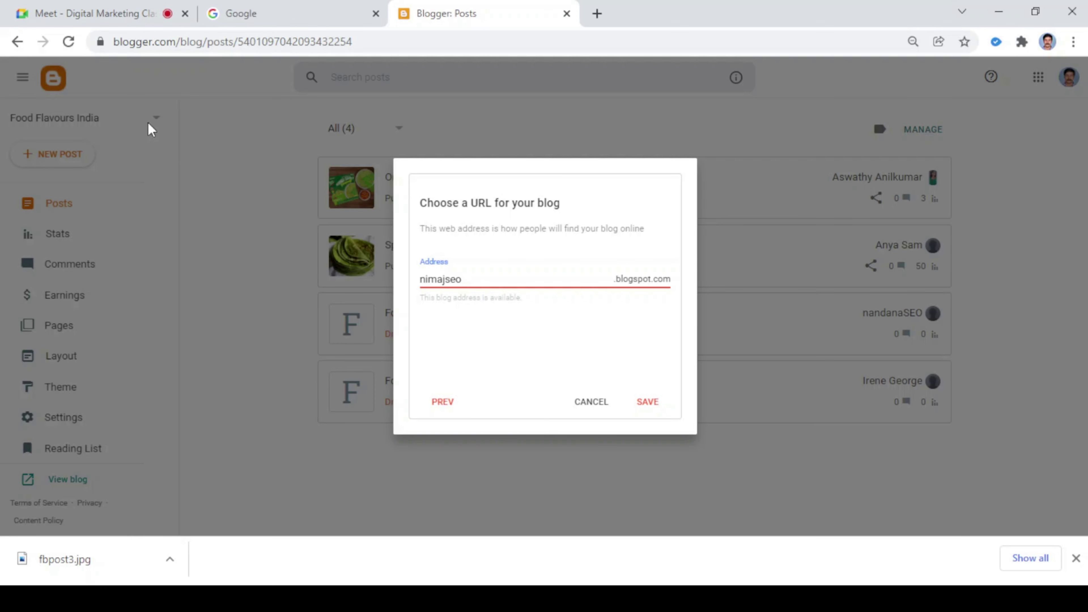
# Switch to Google Meet, review the full list of people in the call, and close the list
pyautogui.click(100, 11)
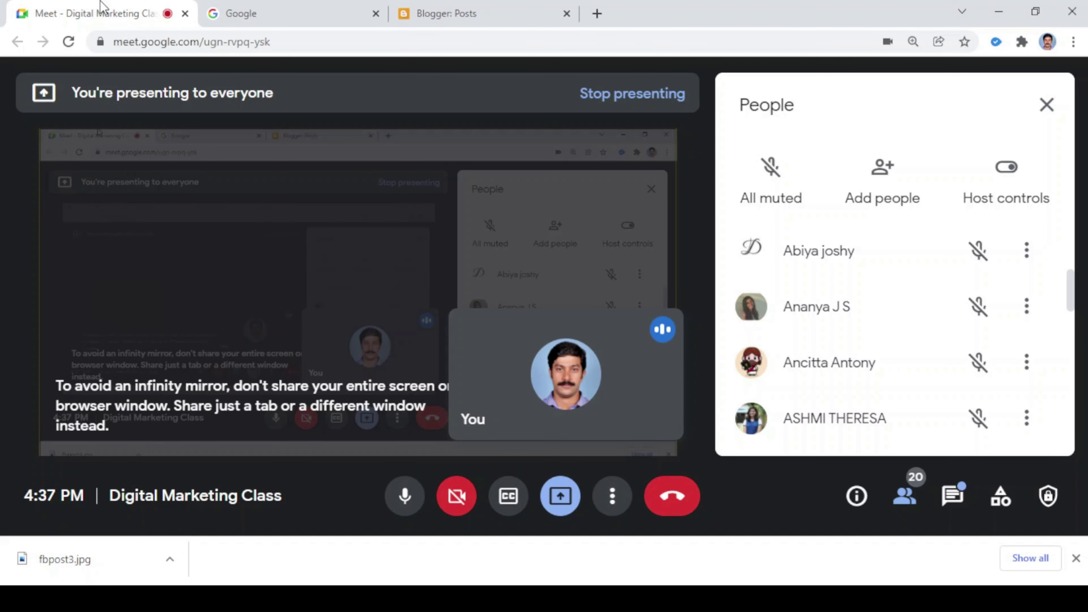
pyautogui.click(1044, 136)
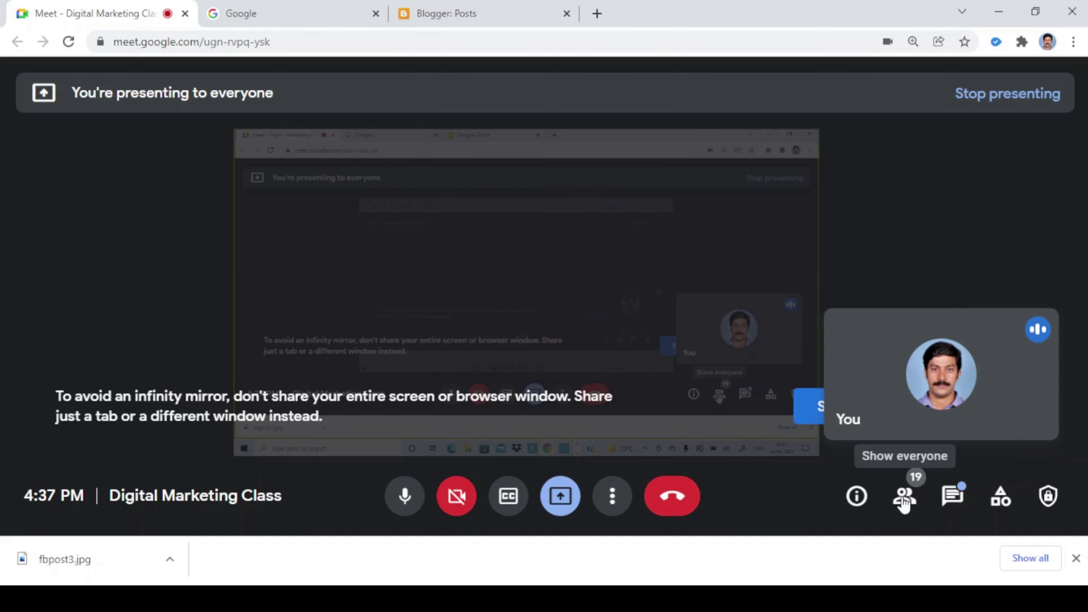
pyautogui.click(904, 499)
pyautogui.scroll(-5, 966, 317)
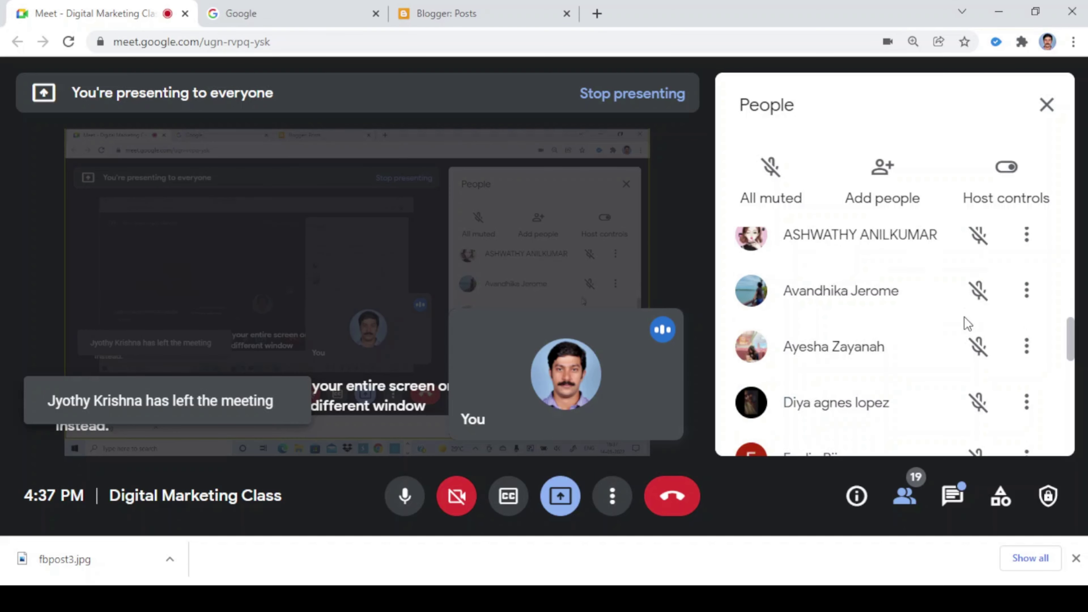
pyautogui.scroll(-3, 966, 324)
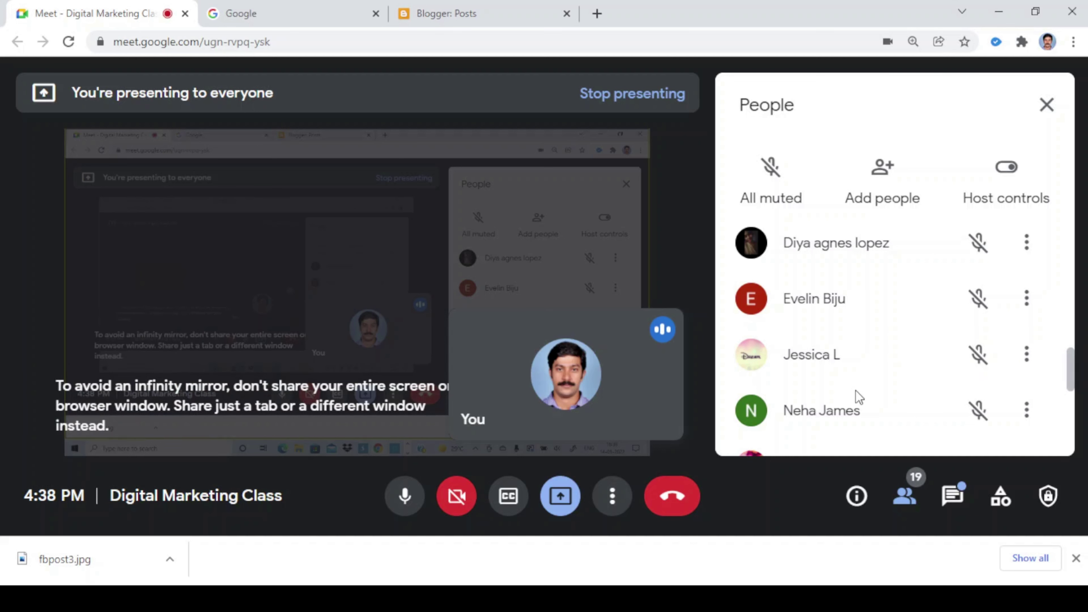
pyautogui.scroll(-3, 859, 398)
pyautogui.scroll(-3, 856, 397)
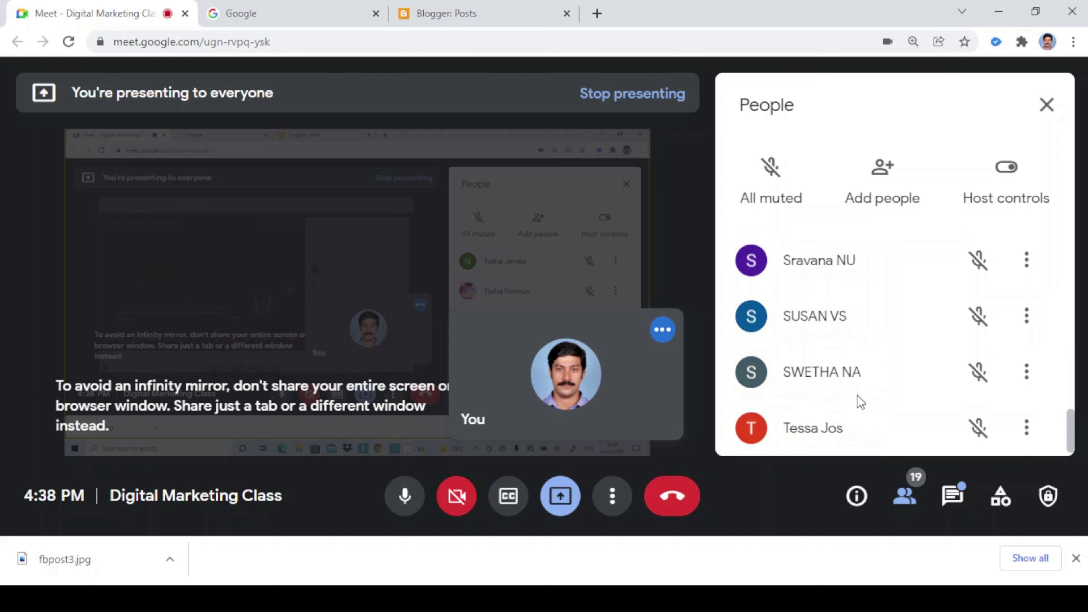
pyautogui.scroll(15, 858, 395)
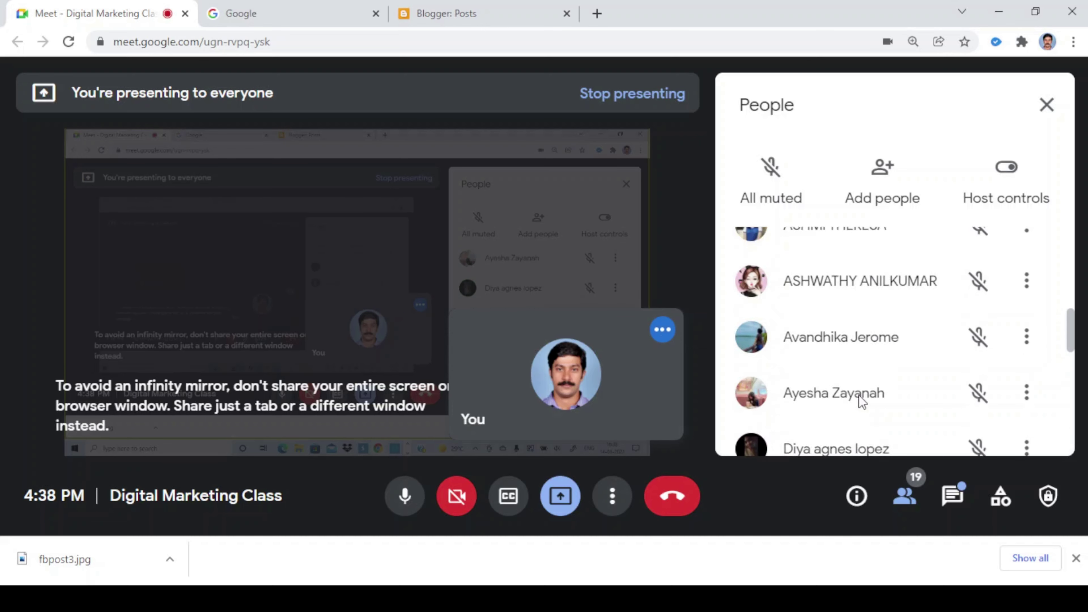
pyautogui.click(1046, 105)
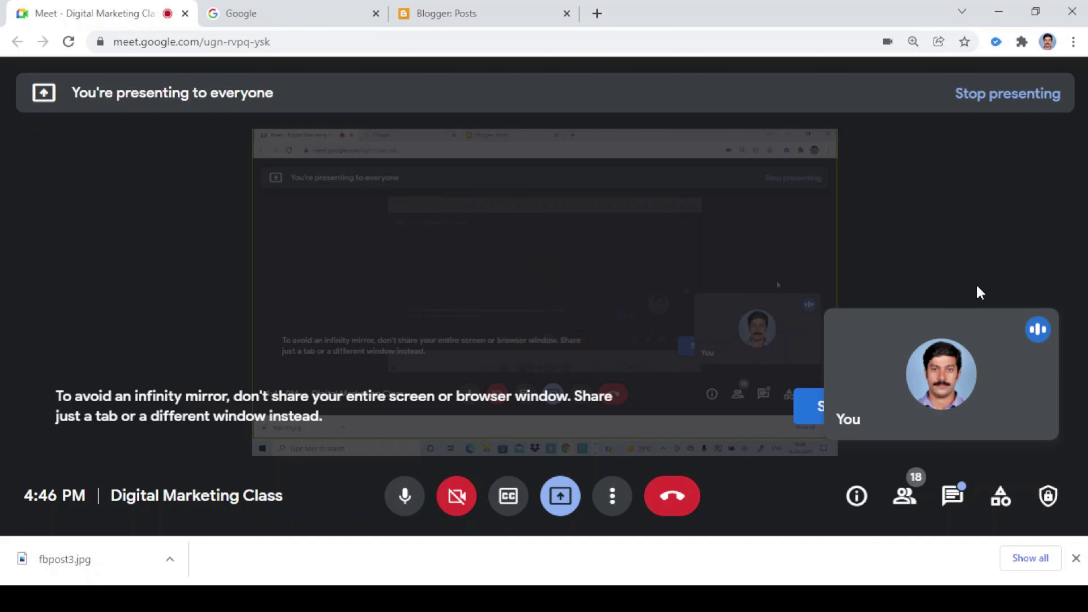
# Switch to the open Google page and search the web for "moz"
pyautogui.click(300, 9)
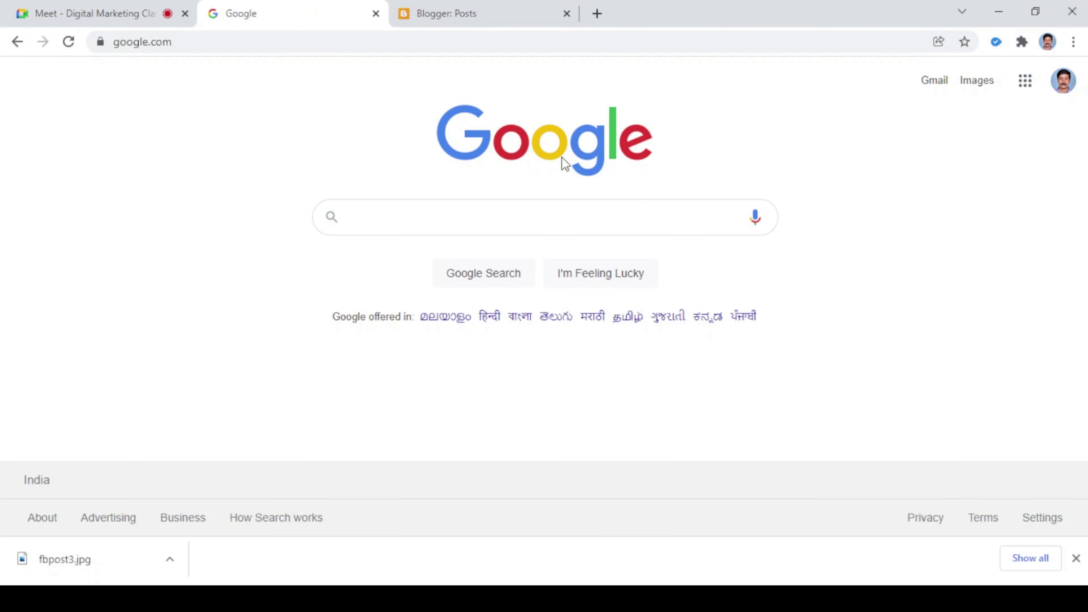
pyautogui.write('moz')
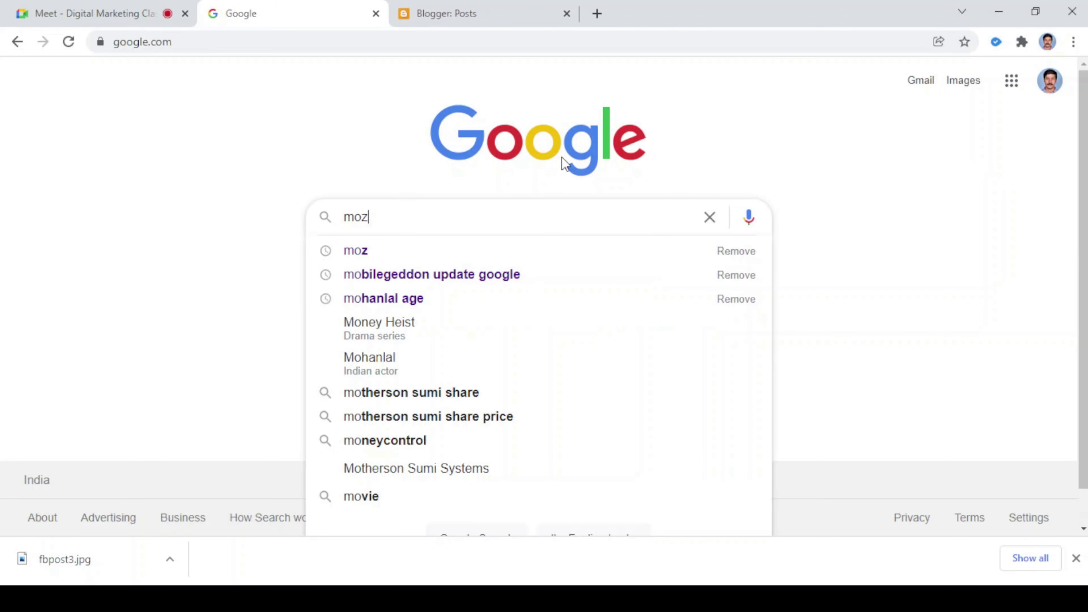
pyautogui.press('Return')
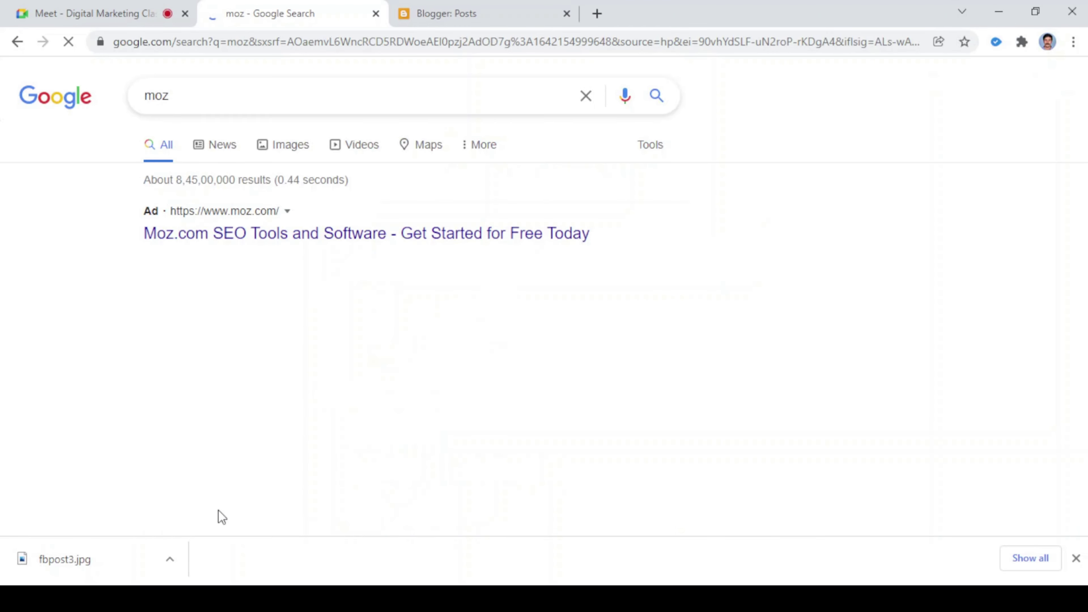
# Examine the moz.com listing and its sitelinks in the search results, highlighting its description text and clearing the highlight
pyautogui.scroll(-5, 525, 365)
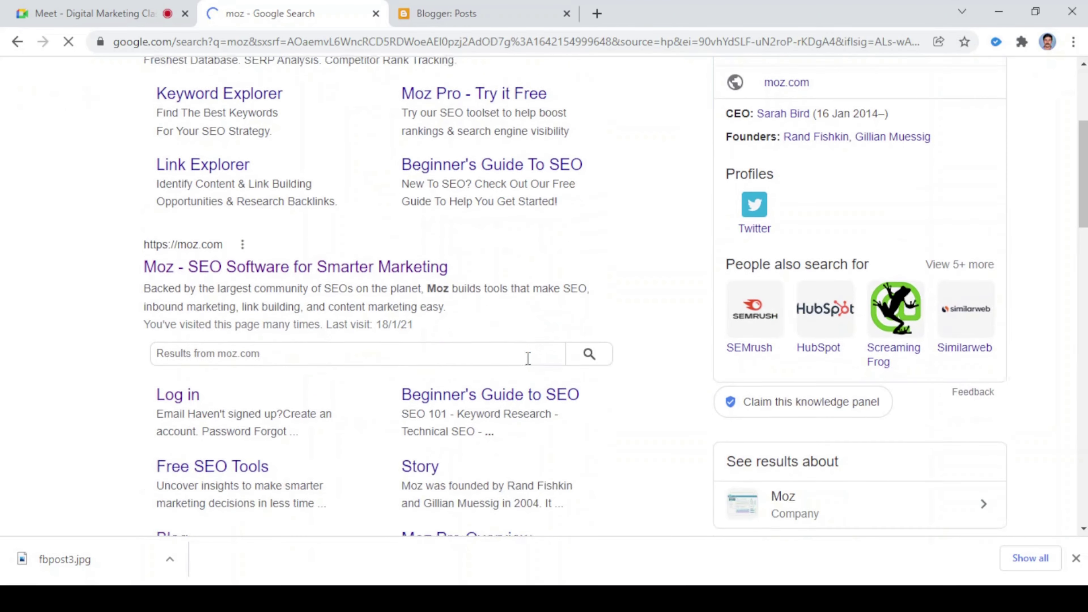
pyautogui.scroll(-2, 524, 356)
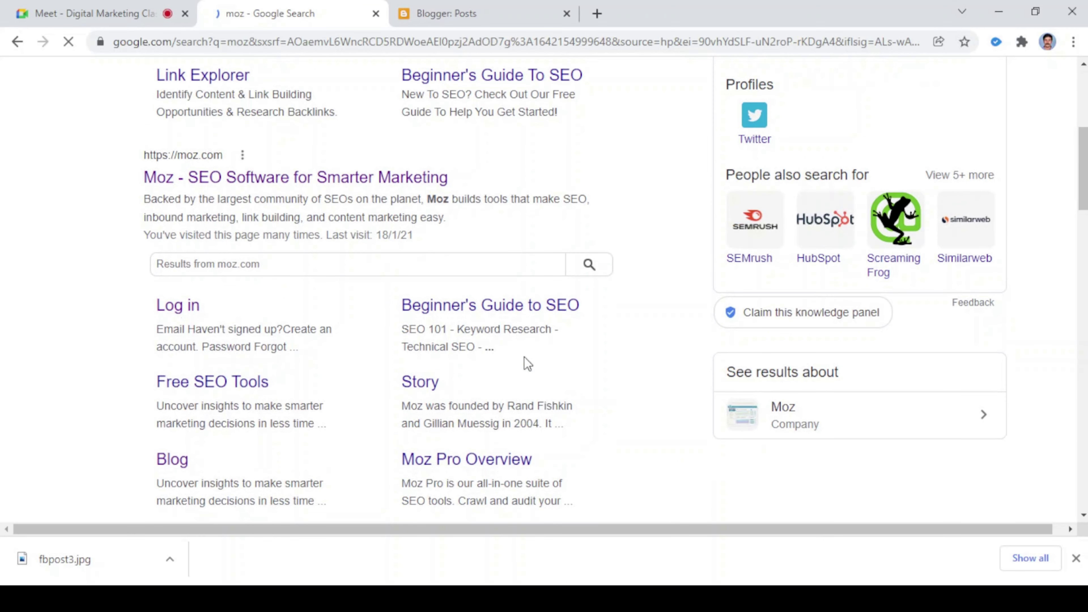
pyautogui.scroll(1, 532, 352)
pyautogui.scroll(5, 533, 352)
pyautogui.scroll(-8, 533, 352)
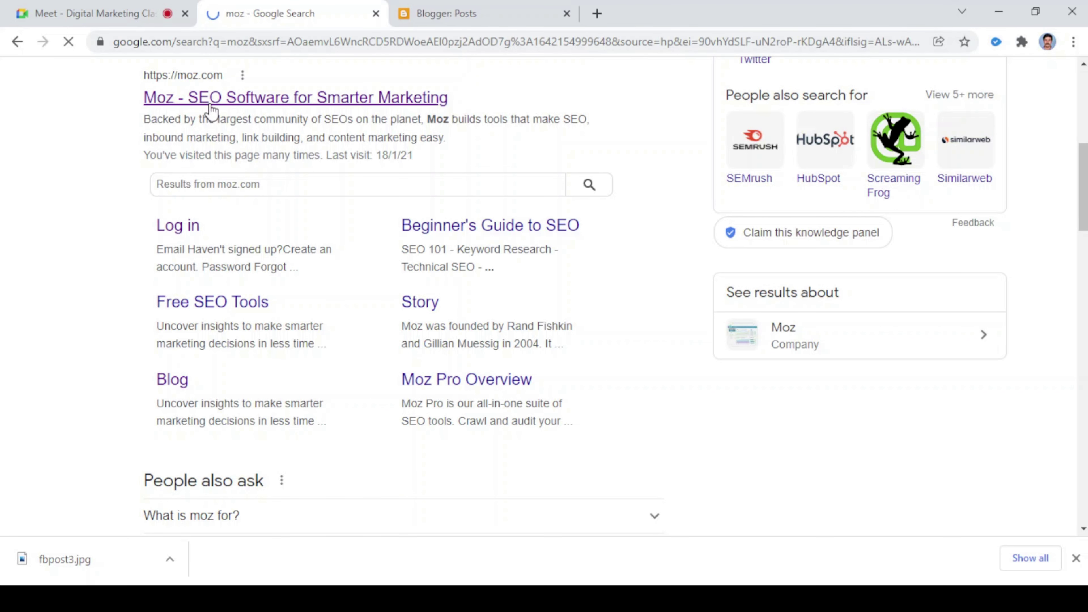
pyautogui.scroll(-1, 188, 161)
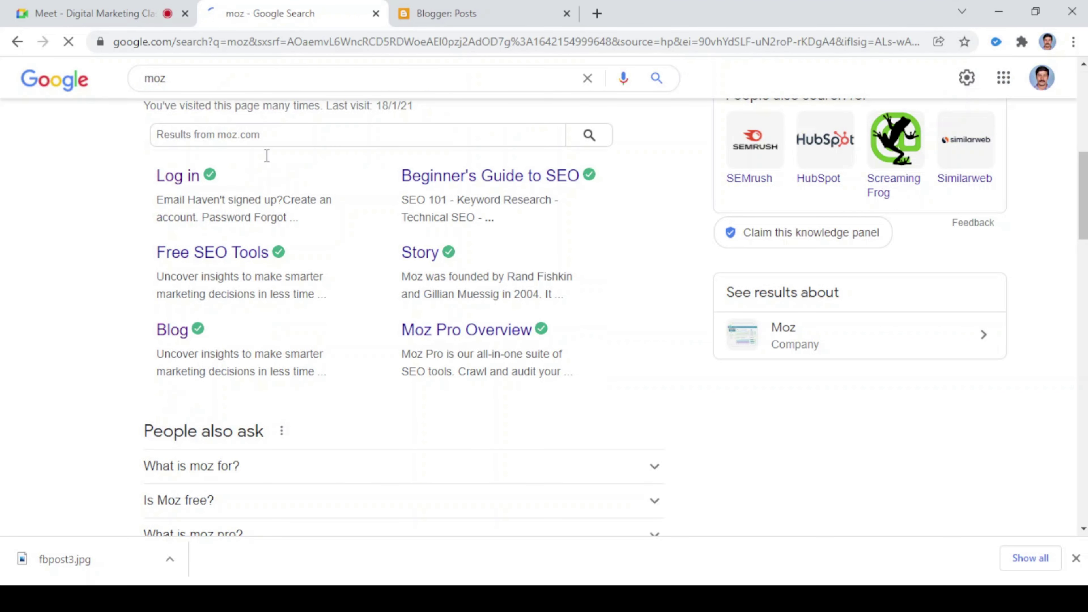
pyautogui.scroll(3, 294, 275)
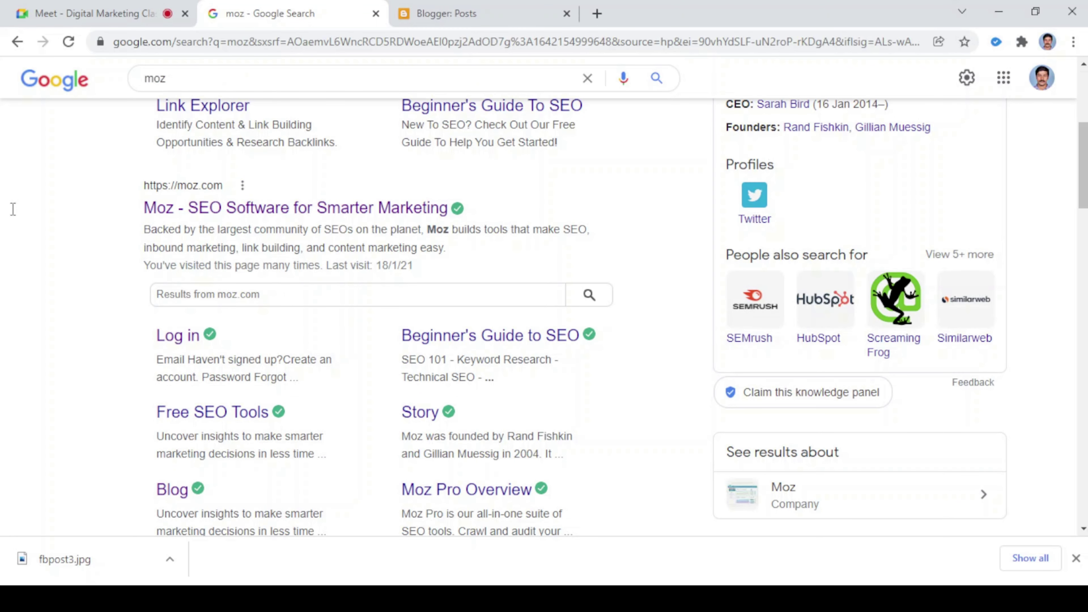
pyautogui.scroll(-2, 267, 230)
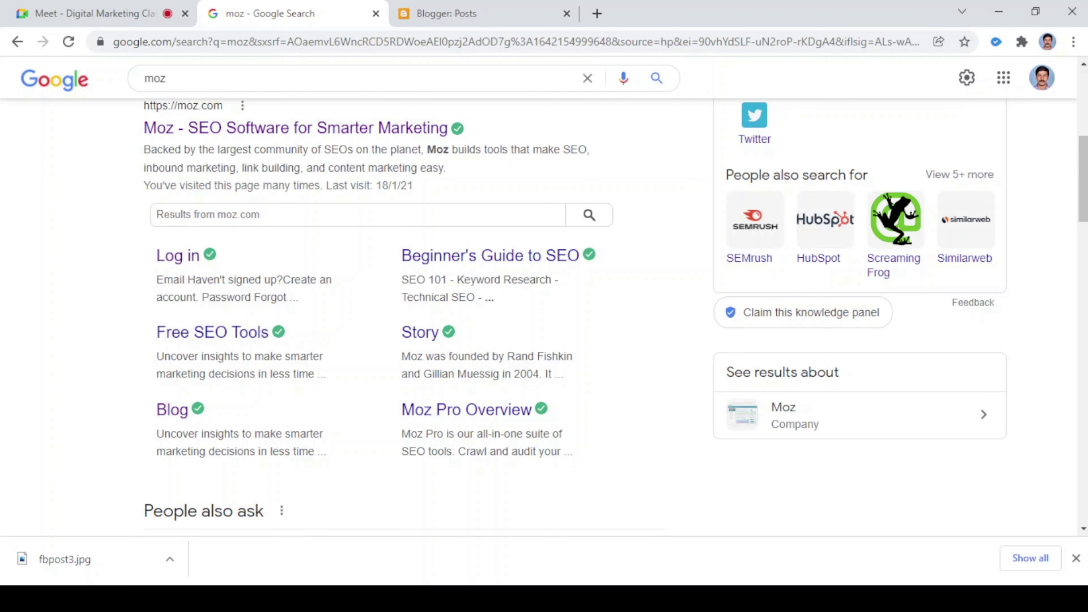
pyautogui.scroll(1, 849, 161)
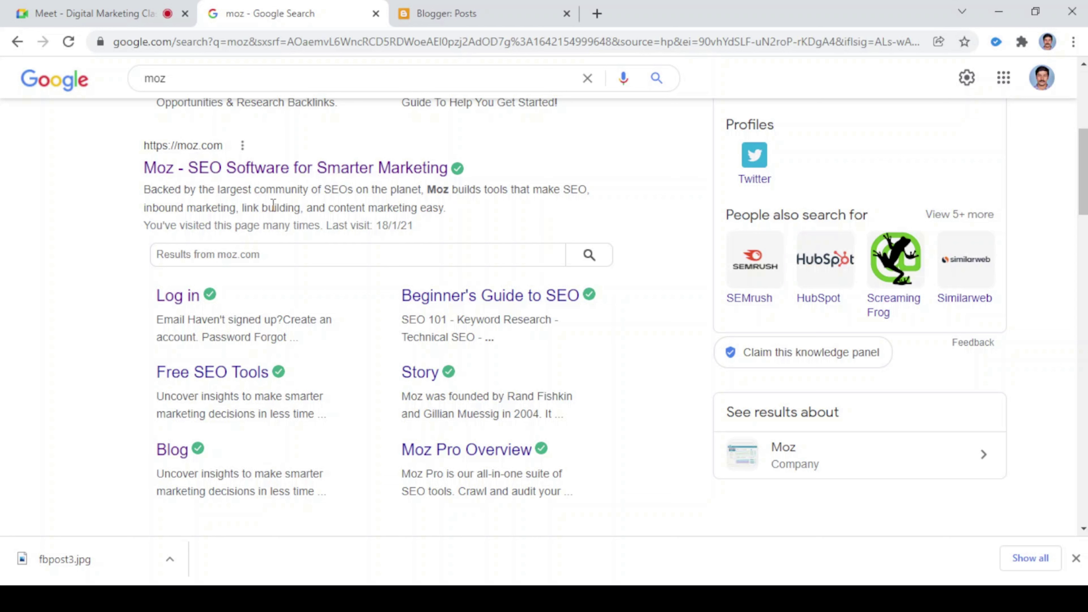
pyautogui.tripleClick(275, 193)
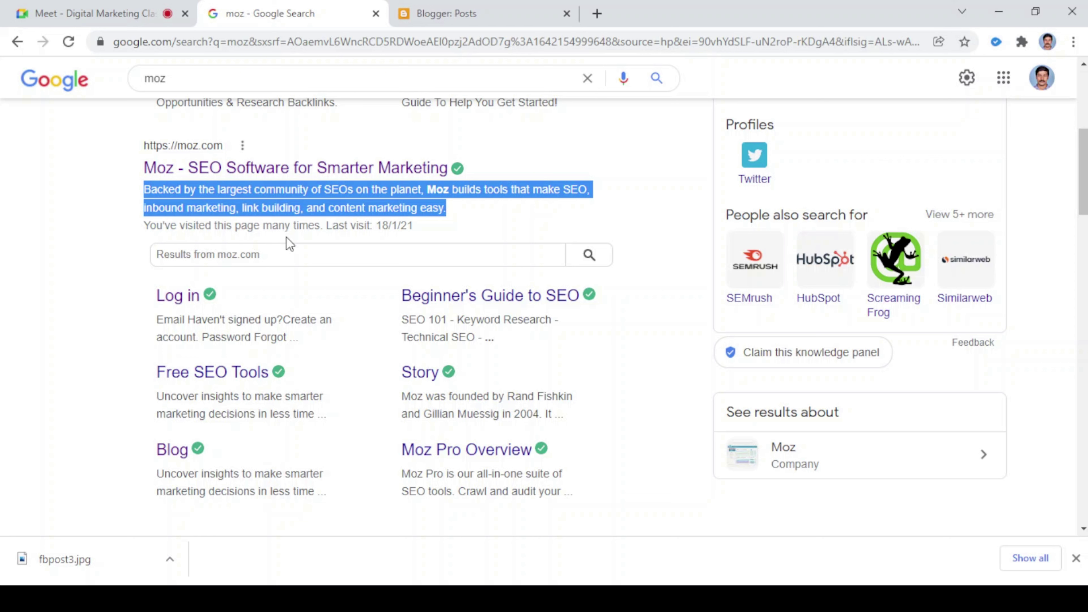
pyautogui.click(216, 257)
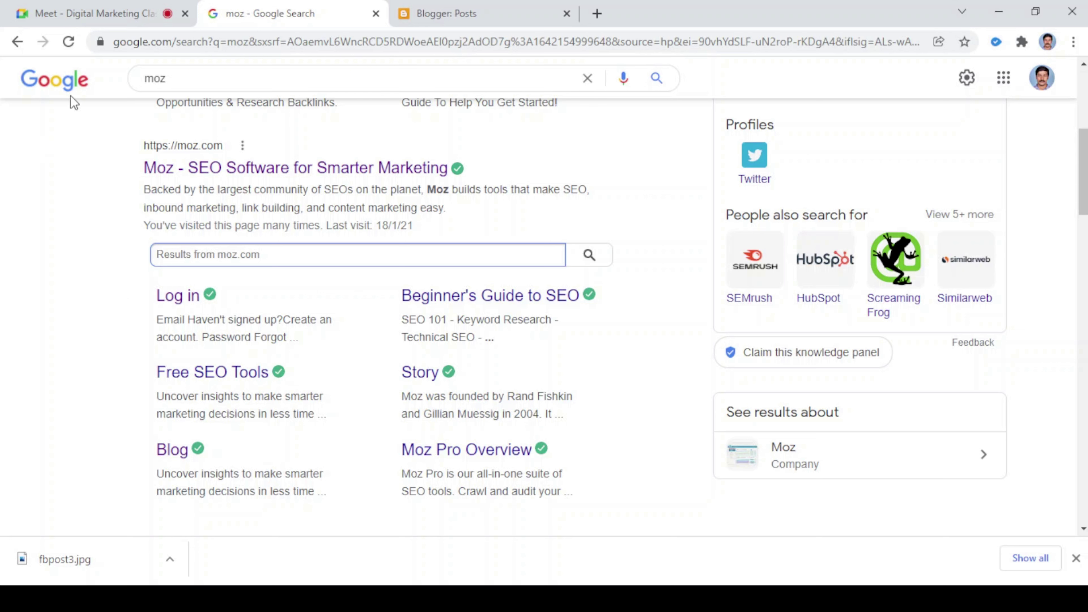
# Search the web for "palada payasam recipe" and look through the recipe and video results down to the foodviva.com listing
pyautogui.doubleClick(183, 70)
pyautogui.write('palada')
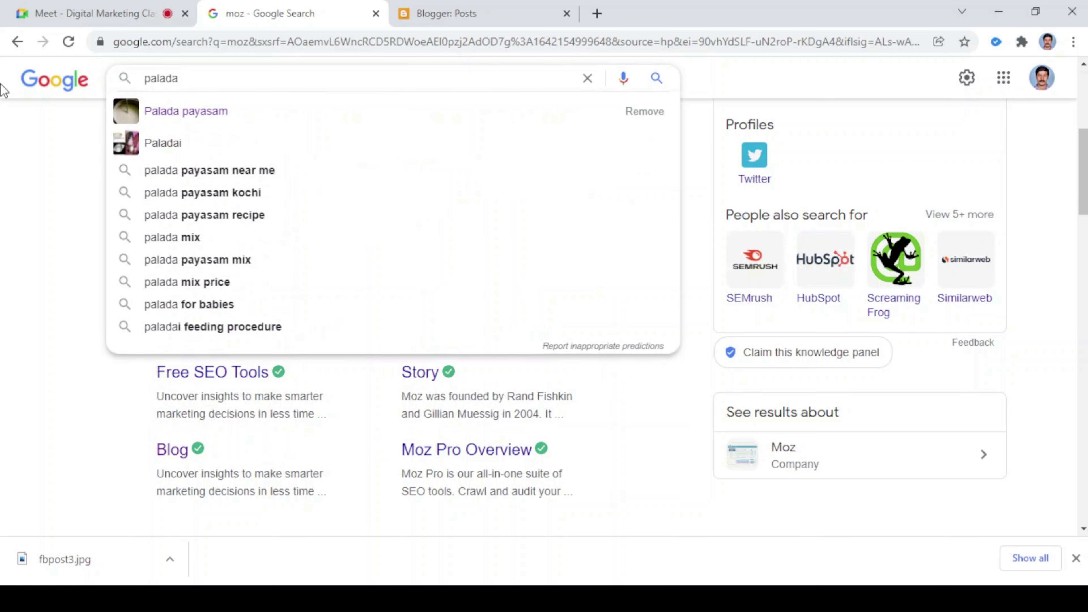
pyautogui.press('Down')
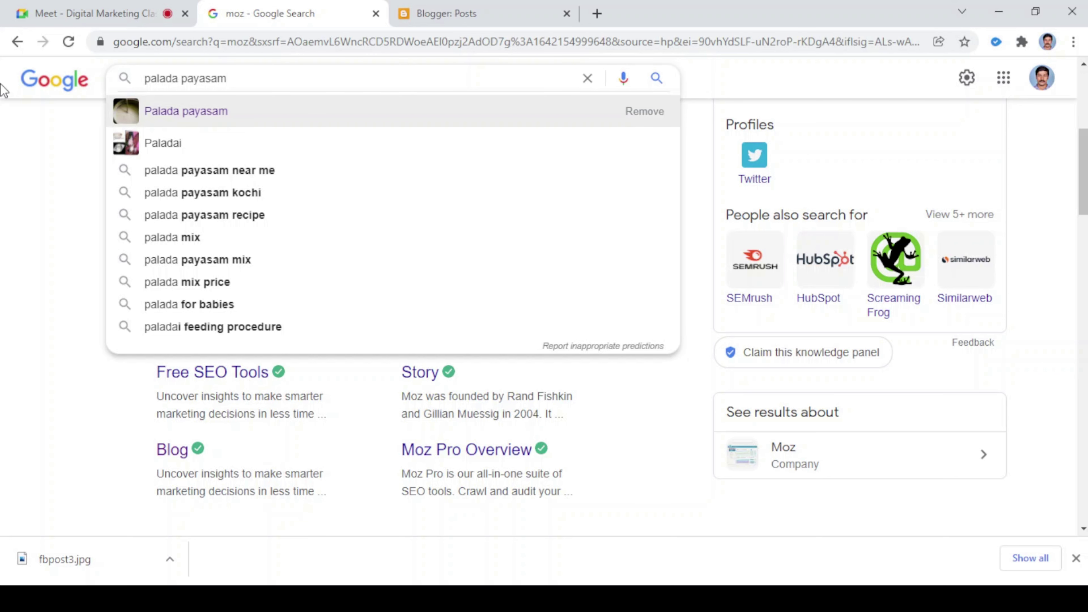
pyautogui.write('recipe')
pyautogui.press('Return')
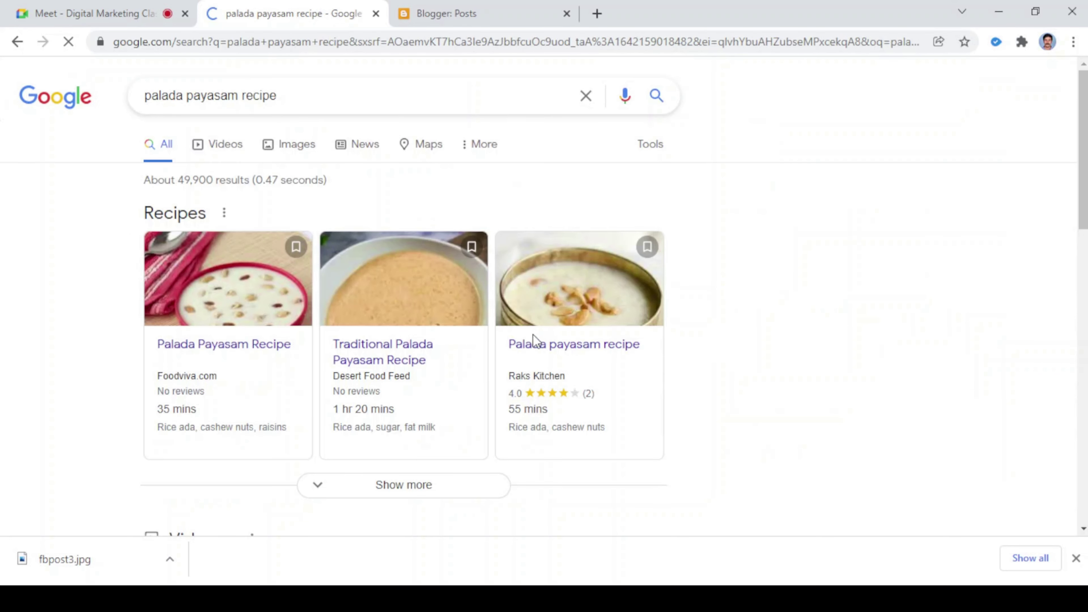
pyautogui.scroll(-7, 552, 350)
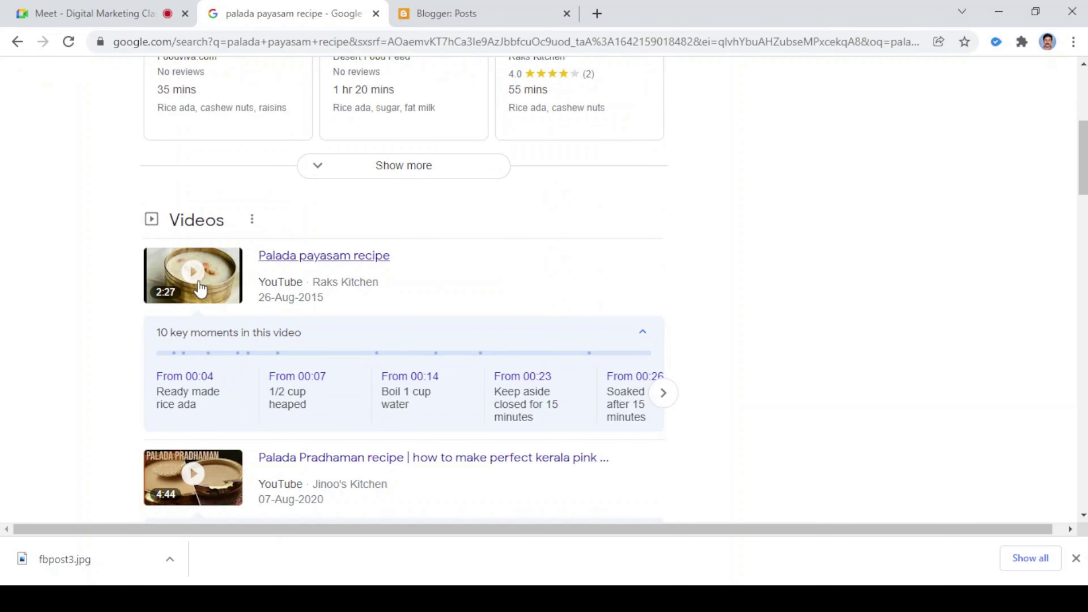
pyautogui.scroll(-8, 303, 377)
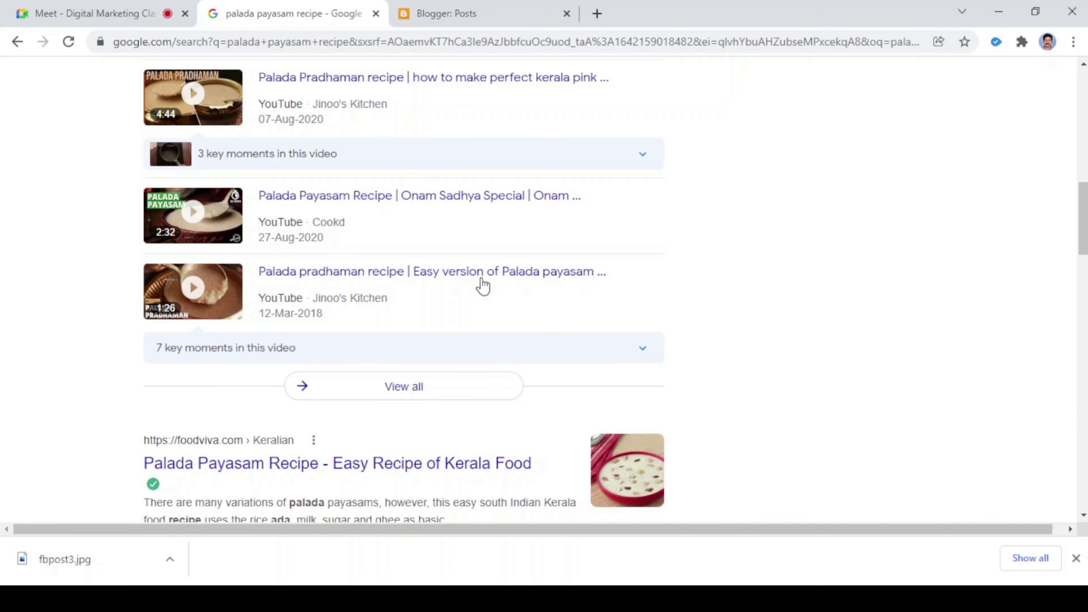
pyautogui.scroll(-5, 484, 290)
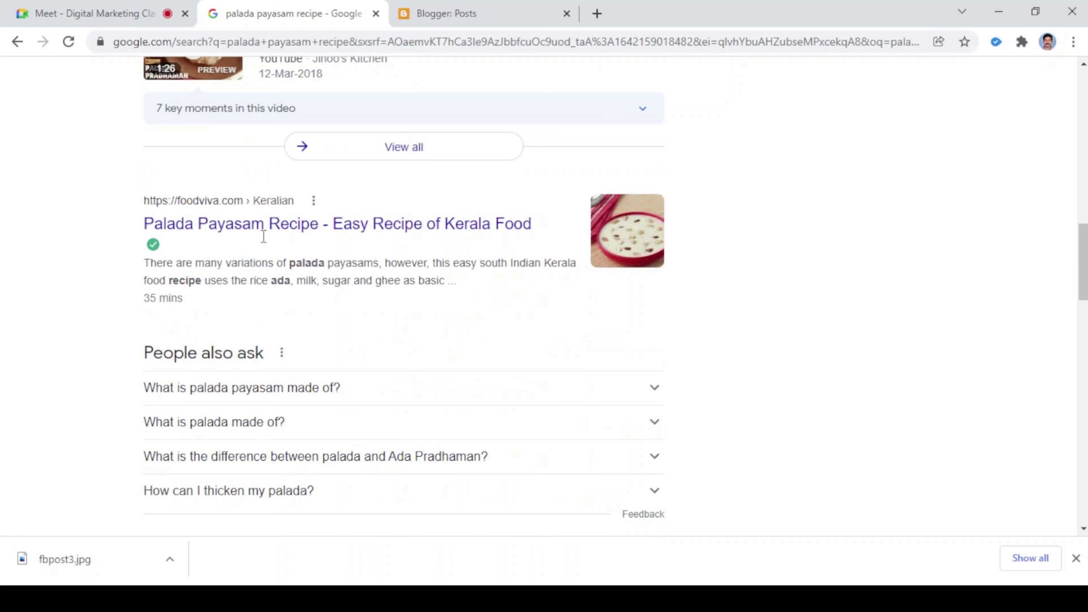